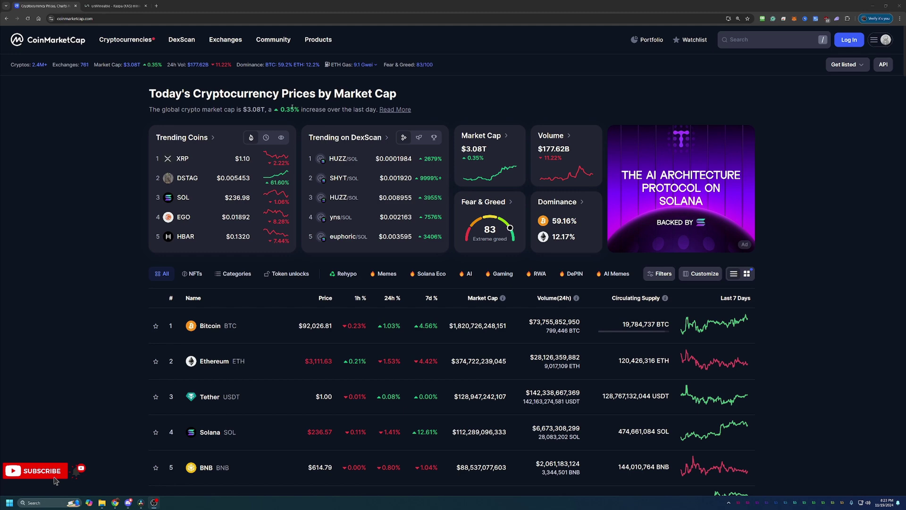
Scroll down through CoinMarketCap's ranked coin table, then back up toward the top
{"action": "scroll", "coordinate": [270, 260], "scroll_direction": "down", "scroll_amount": 2}
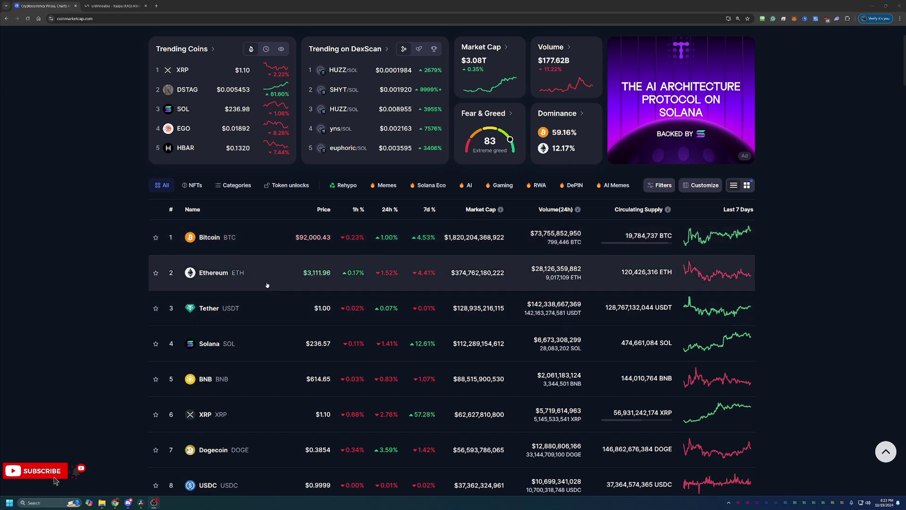
{"action": "scroll", "coordinate": [264, 307], "scroll_direction": "down", "scroll_amount": 1}
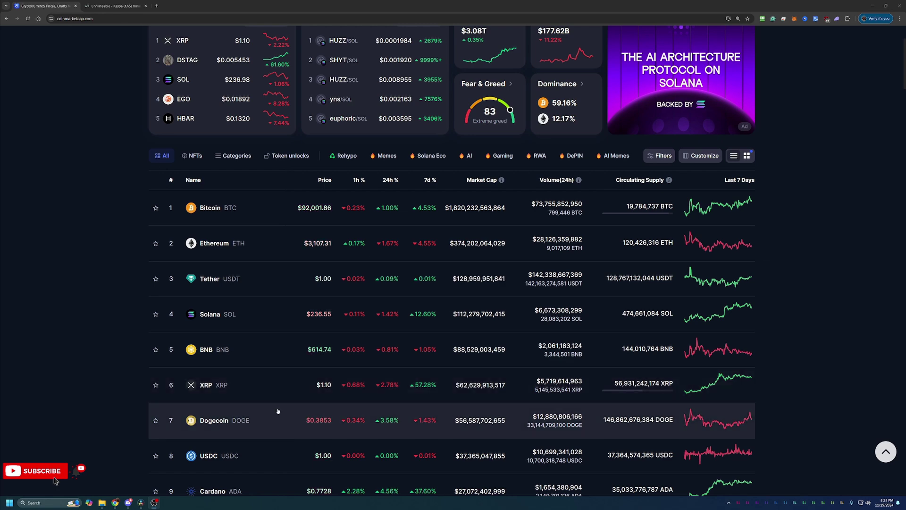
{"action": "scroll", "coordinate": [278, 410], "scroll_direction": "down", "scroll_amount": 1}
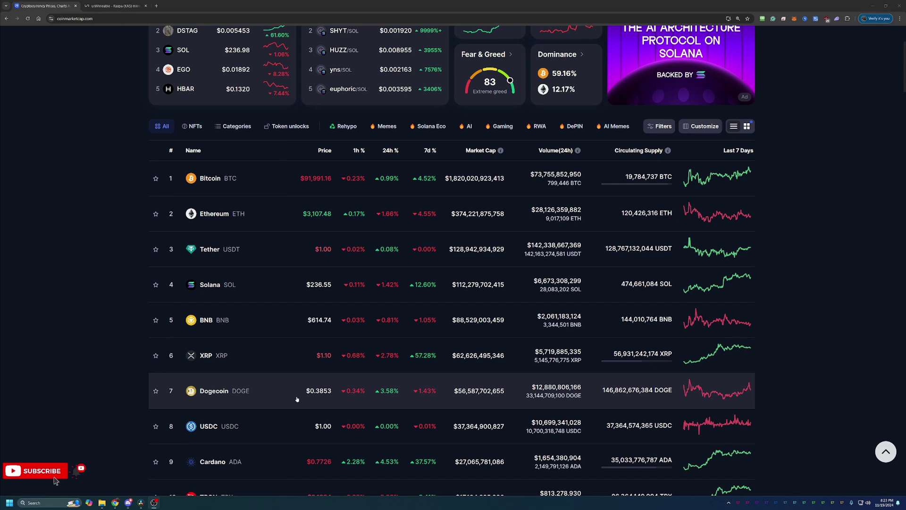
{"action": "scroll", "coordinate": [300, 398], "scroll_direction": "down", "scroll_amount": 1}
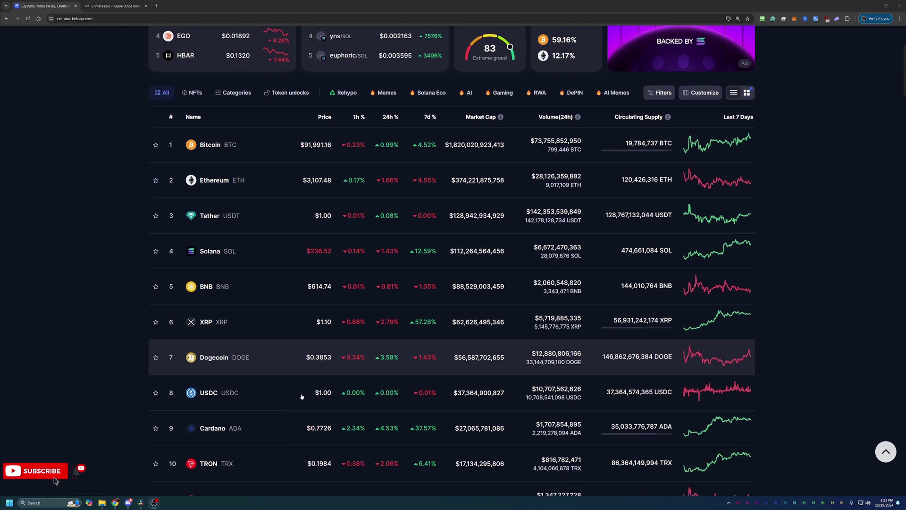
{"action": "scroll", "coordinate": [302, 396], "scroll_direction": "down", "scroll_amount": 1}
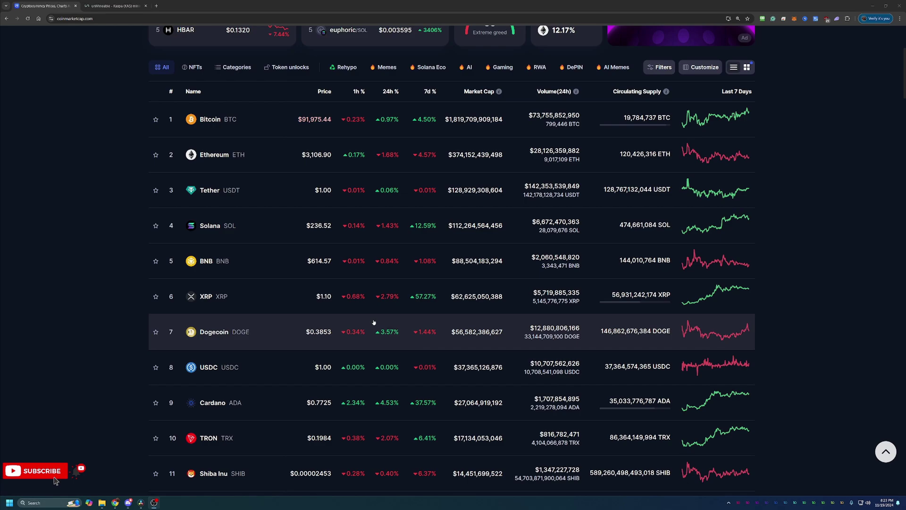
{"action": "scroll", "coordinate": [374, 325], "scroll_direction": "down", "scroll_amount": 6}
{"action": "scroll", "coordinate": [374, 329], "scroll_direction": "down", "scroll_amount": 3}
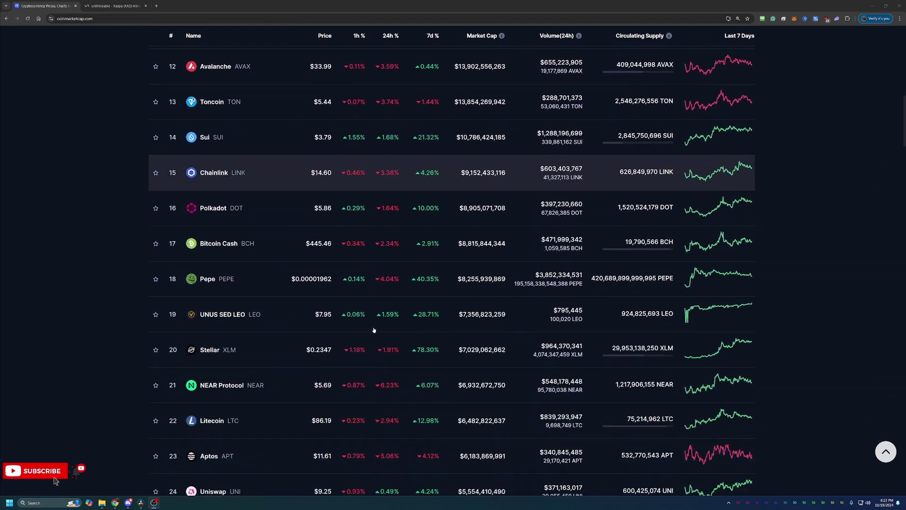
{"action": "scroll", "coordinate": [375, 330], "scroll_direction": "down", "scroll_amount": 3}
{"action": "scroll", "coordinate": [382, 335], "scroll_direction": "up", "scroll_amount": 5}
{"action": "scroll", "coordinate": [382, 335], "scroll_direction": "up", "scroll_amount": 10}
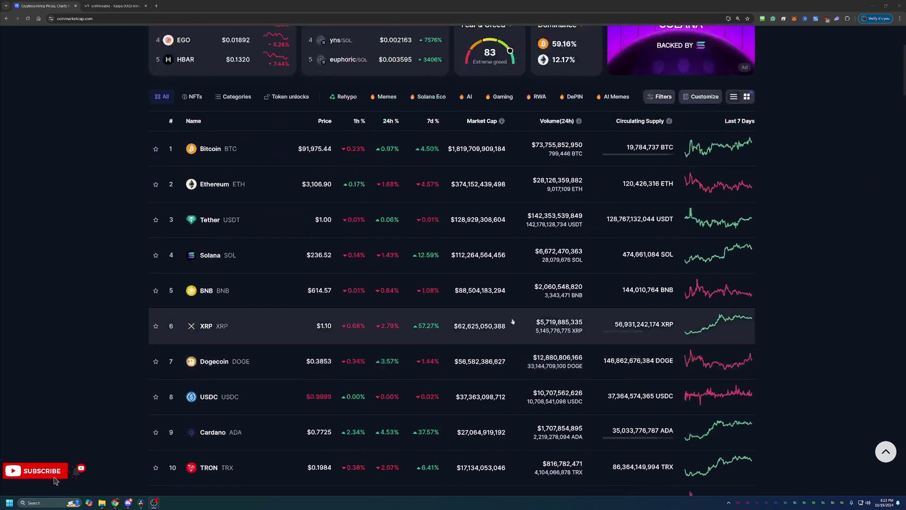
Search 'kapspa' to open Kaspa's (KAS) coin page and switch its price chart to All
{"action": "left_click", "coordinate": [765, 44]}
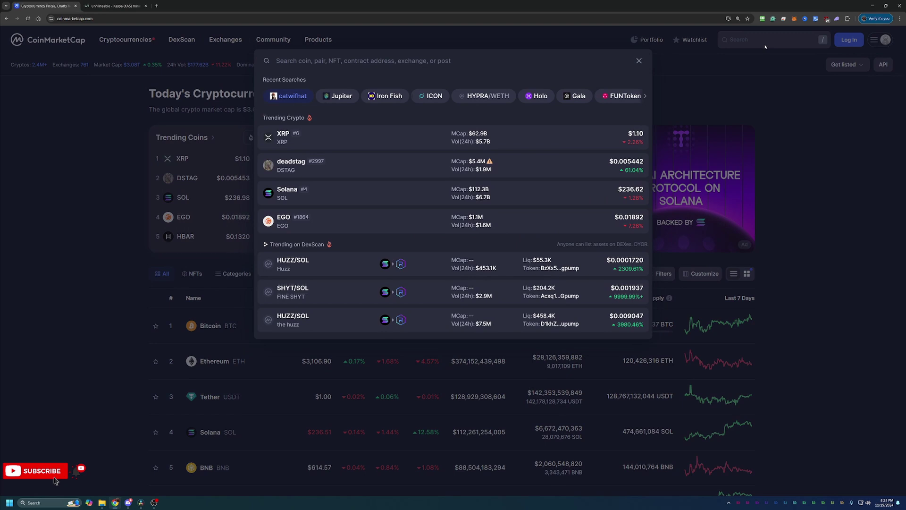
{"action": "type", "text": "kap"}
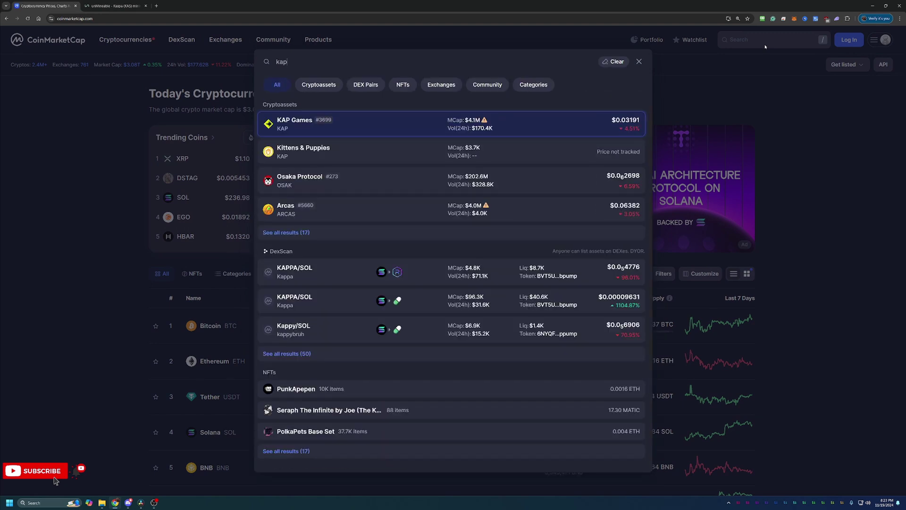
{"action": "type", "text": "spa"}
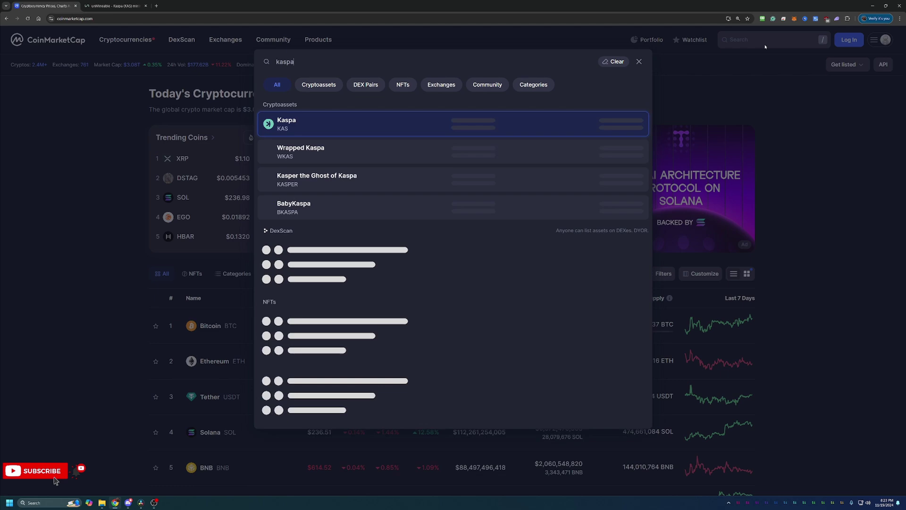
{"action": "left_click", "coordinate": [518, 121]}
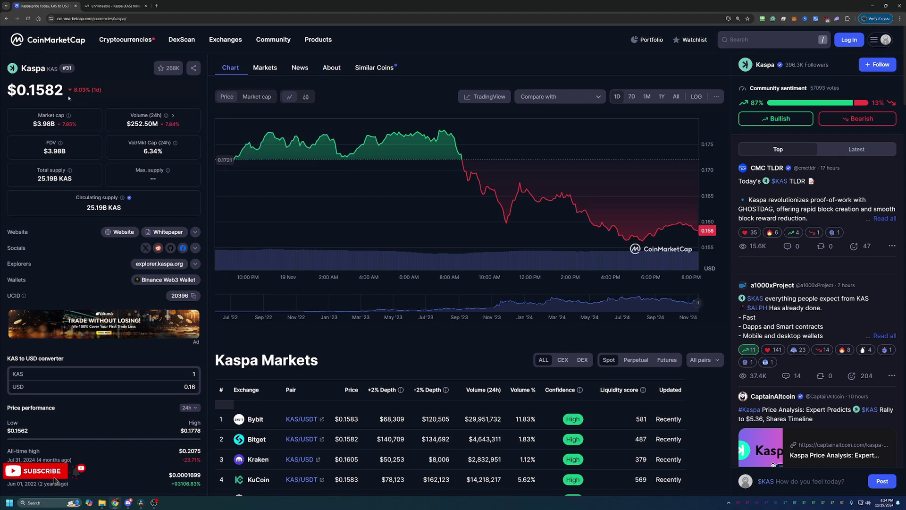
{"action": "left_click", "coordinate": [676, 96]}
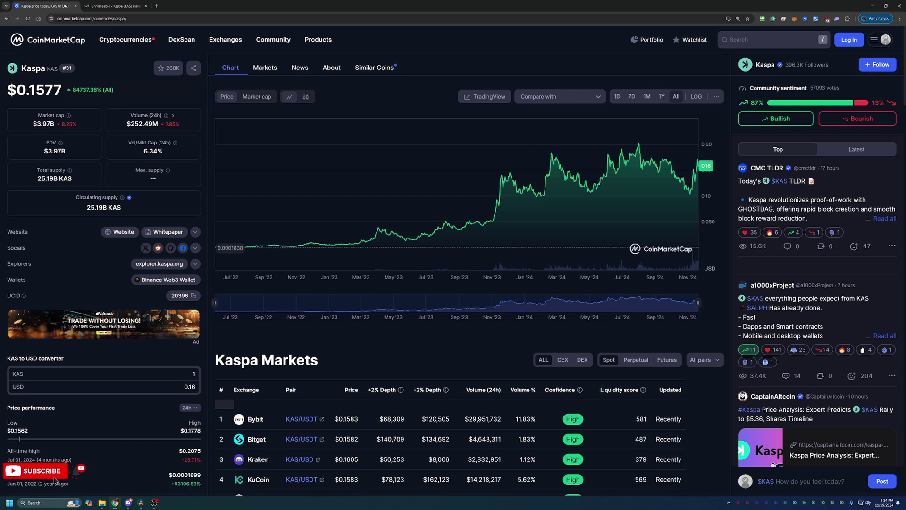
Switch to the unMineable tab and scroll to the KAS pool cards and wizard link
{"action": "left_click", "coordinate": [116, 6]}
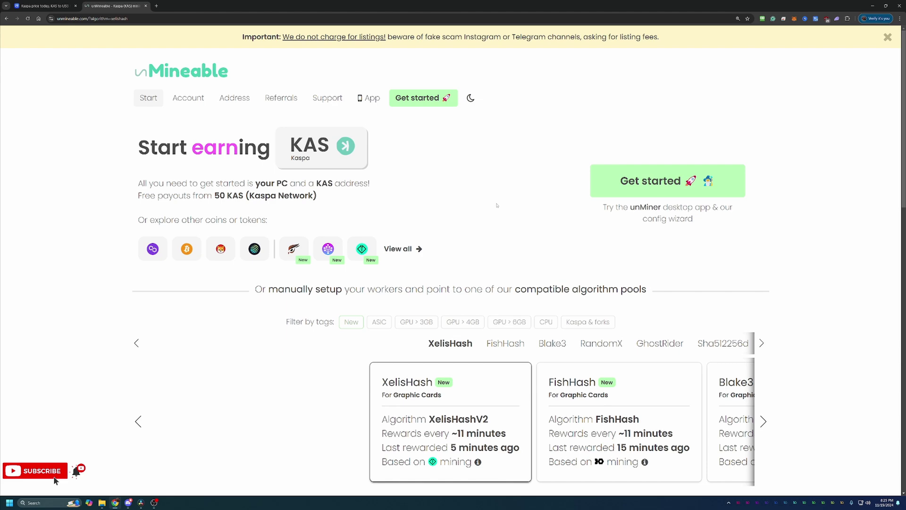
{"action": "scroll", "coordinate": [488, 199], "scroll_direction": "down", "scroll_amount": 4}
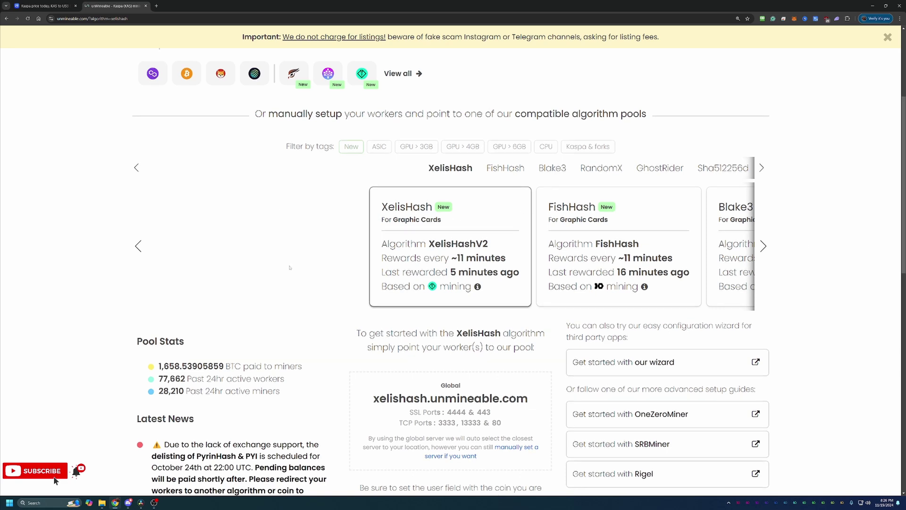
{"action": "scroll", "coordinate": [345, 372], "scroll_direction": "up", "scroll_amount": 2}
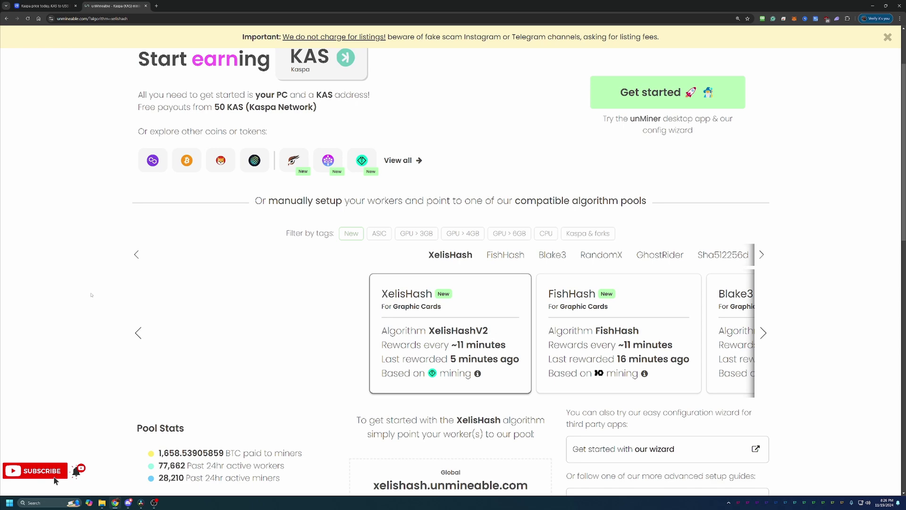
{"action": "scroll", "coordinate": [530, 404], "scroll_direction": "down", "scroll_amount": 3}
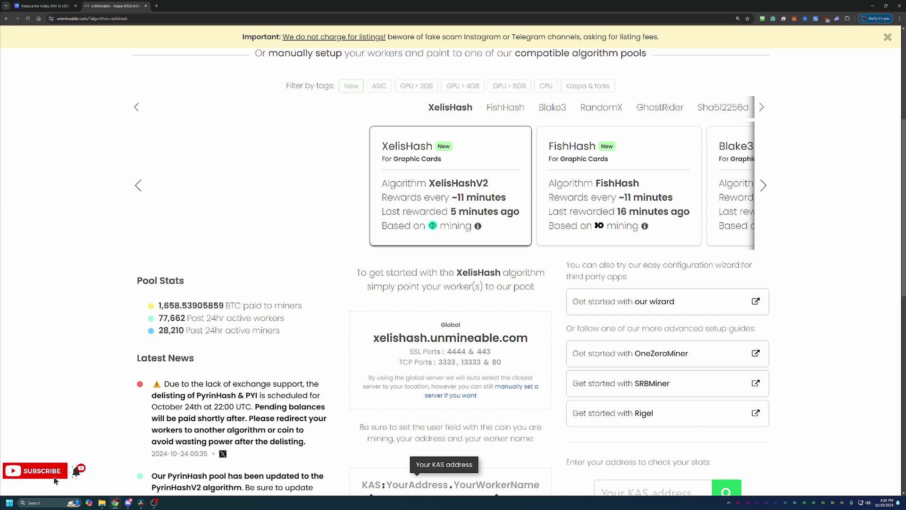
Launch the unMineable wizard in Basic mode with Graphics Card (GPU) hardware and the Kawpow algorithm
{"action": "left_click", "coordinate": [713, 313]}
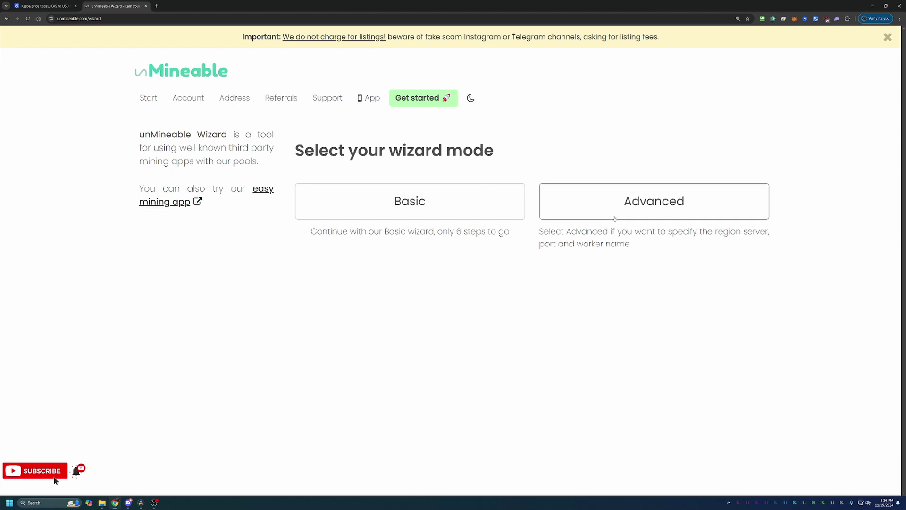
{"action": "left_click", "coordinate": [475, 214]}
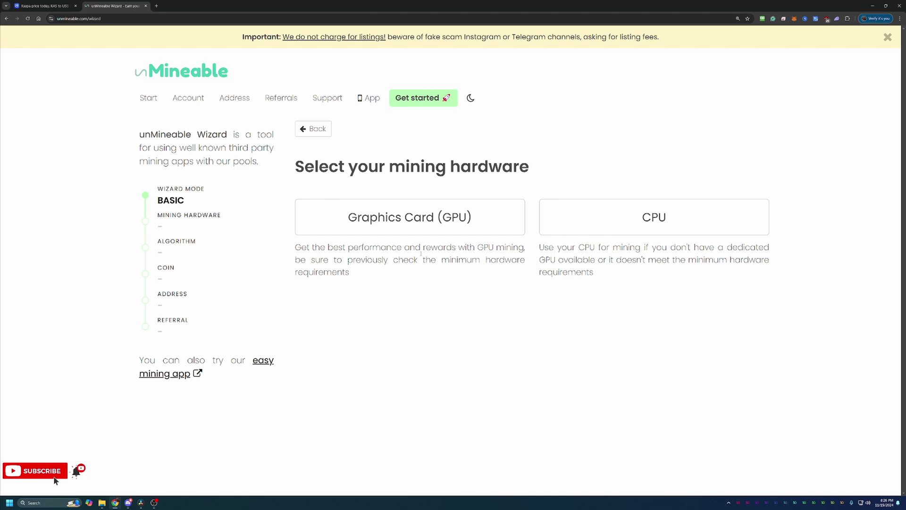
{"action": "left_click", "coordinate": [411, 224]}
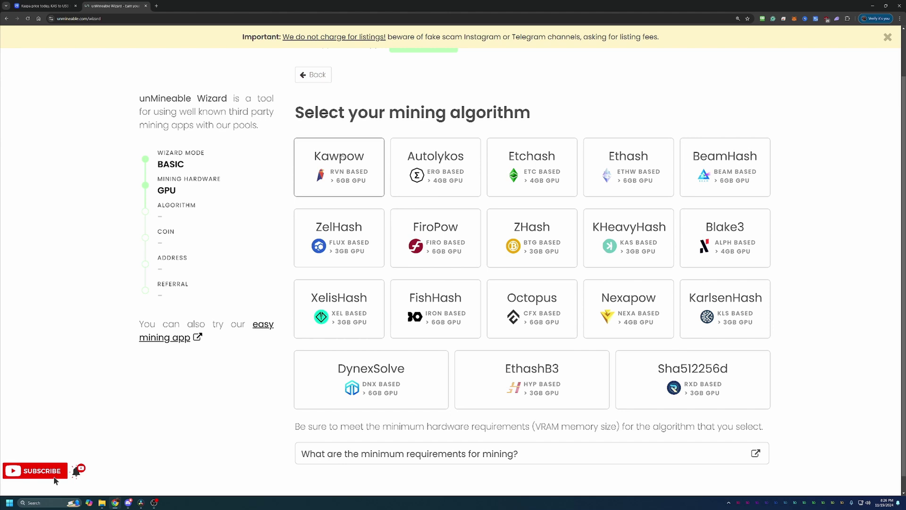
{"action": "left_click", "coordinate": [338, 159]}
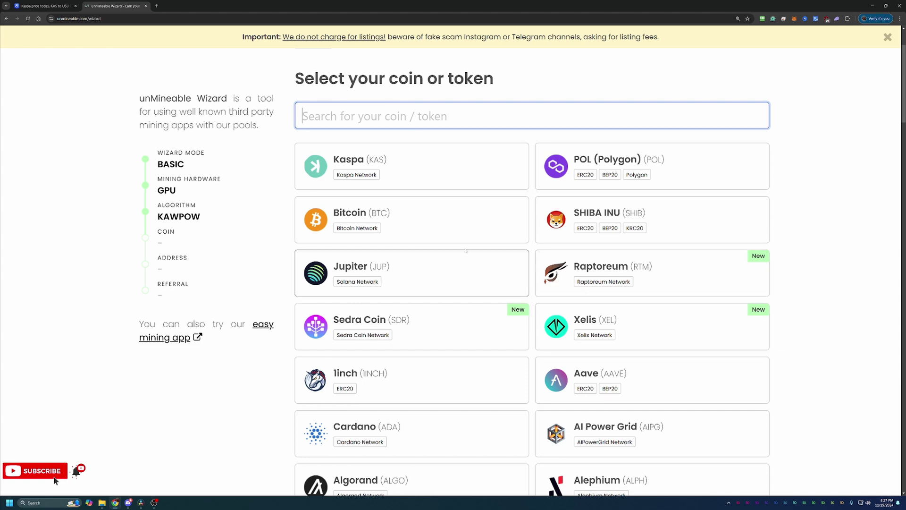
Choose Kaspa (KAS) as the coin and paste the KAS wallet address
{"action": "left_click", "coordinate": [422, 166]}
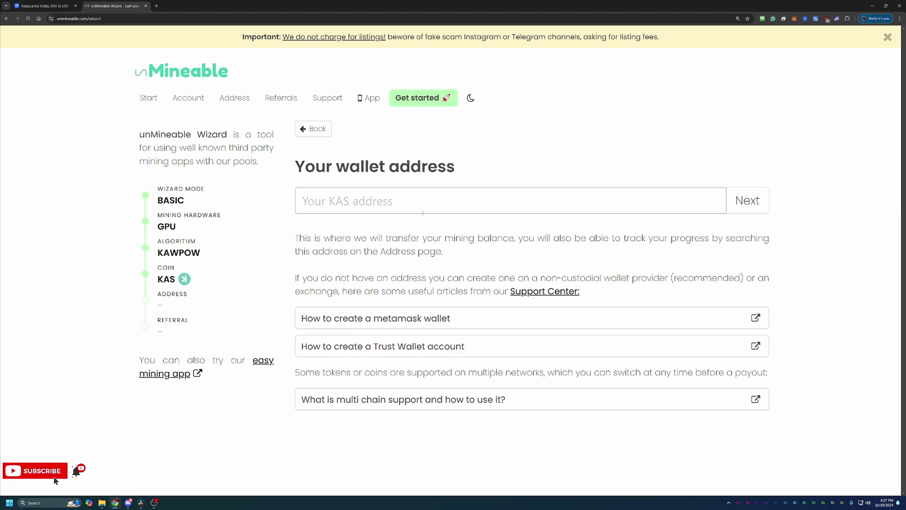
{"action": "left_click", "coordinate": [374, 205]}
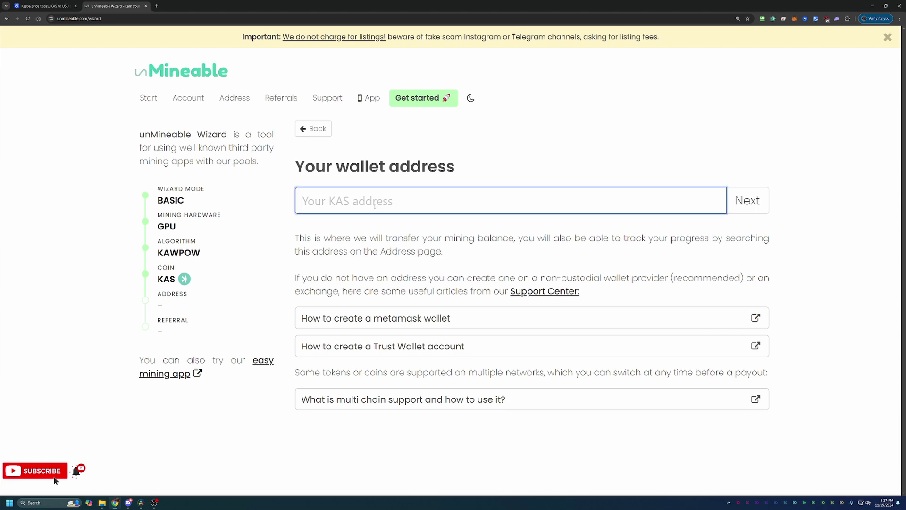
{"action": "type", "text": "kaspa:qrxr6xavrzflfkwtg7tnnlkuvzeugllzk0n7jvv2a75l4k68gvv7zwst34srg"}
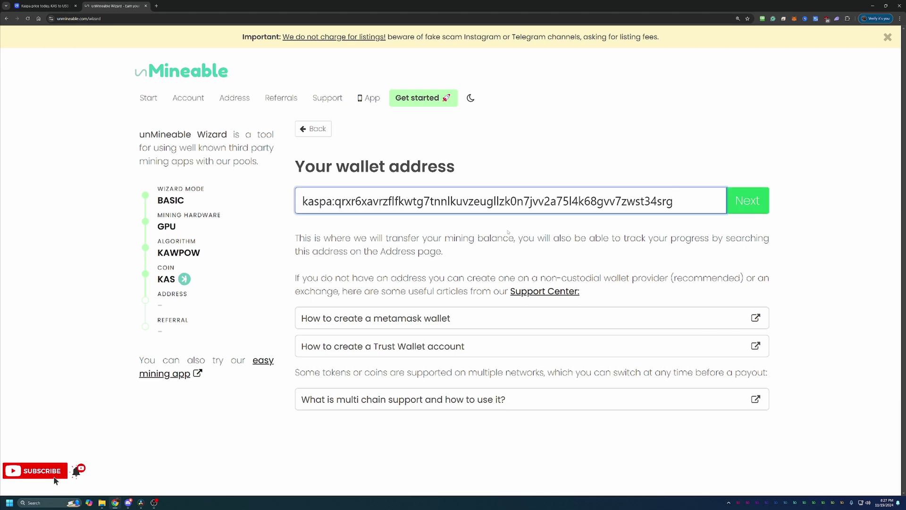
Fix the address's final character, ending it with 'g' so it's no longer flagged invalid
{"action": "key", "text": "BackSpace"}
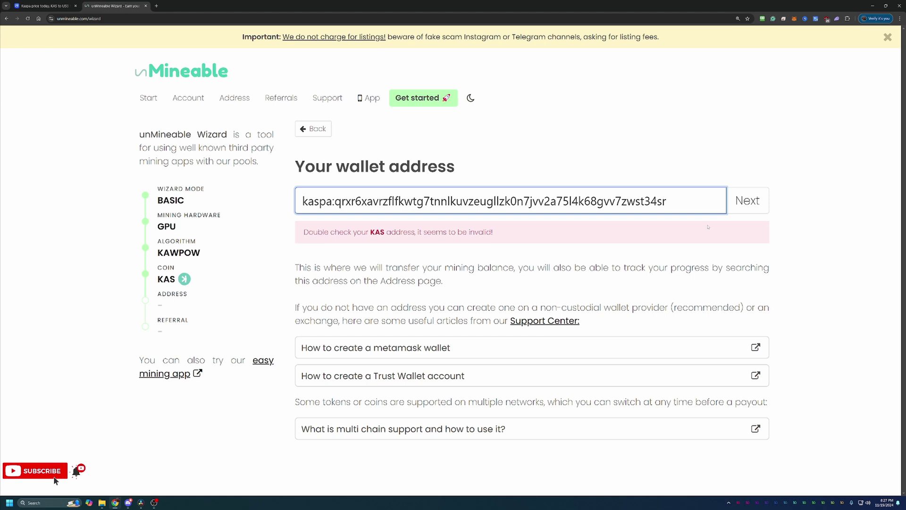
{"action": "left_click_drag", "start_coordinate": [323, 231], "coordinate": [447, 250]}
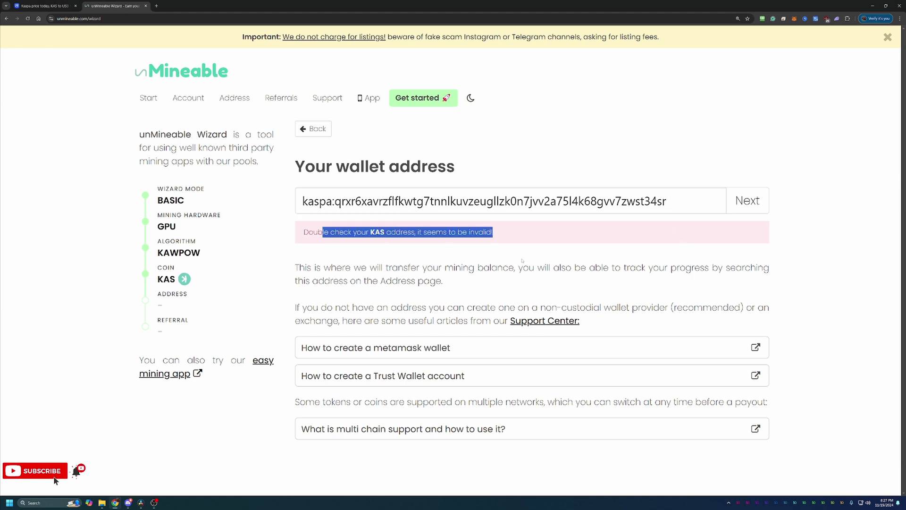
{"action": "left_click", "coordinate": [690, 206]}
{"action": "type", "text": "d"}
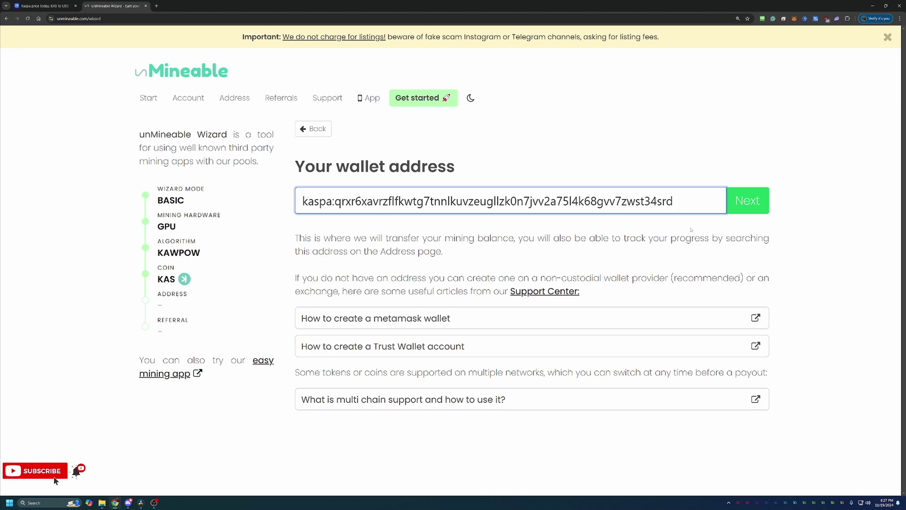
{"action": "key", "text": "BackSpace"}
{"action": "type", "text": "g"}
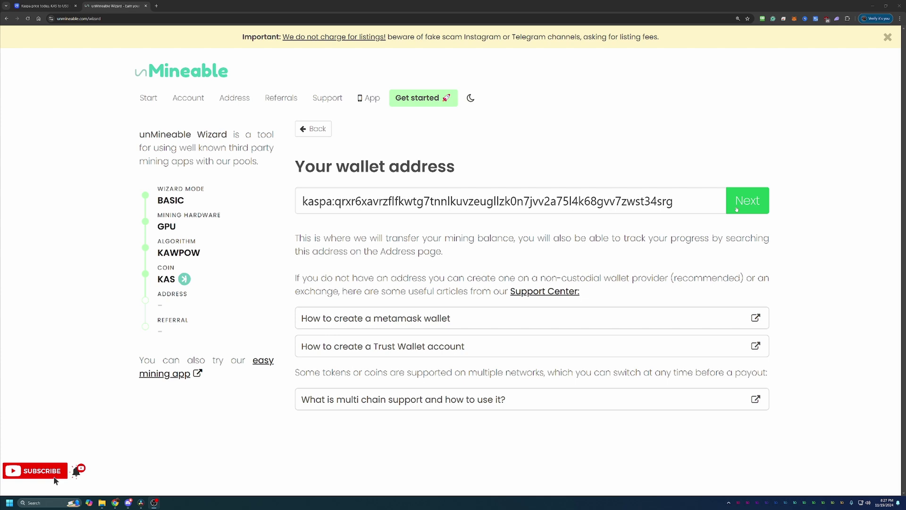
Accept the entered Kaspa wallet address and advance to the Bitcoin-Tips referral code step
{"action": "left_click", "coordinate": [761, 200]}
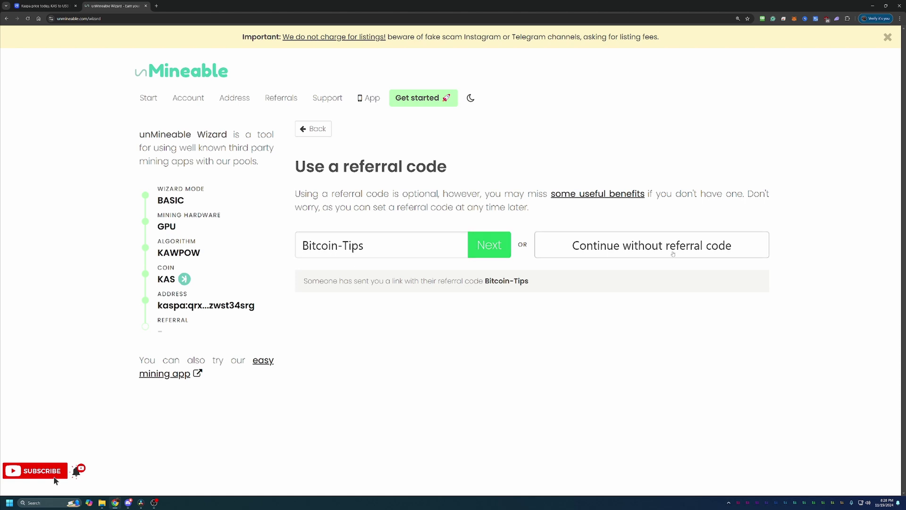
Accept the Bitcoin-Tips referral code and scroll the Start mining! page to the GMiner commands
{"action": "left_click", "coordinate": [486, 247]}
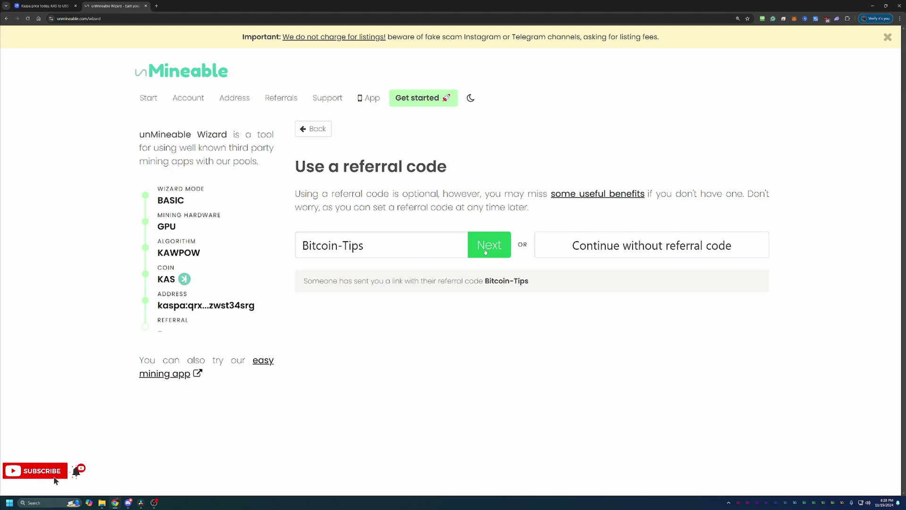
{"action": "scroll", "coordinate": [486, 252], "scroll_direction": "down", "scroll_amount": 1}
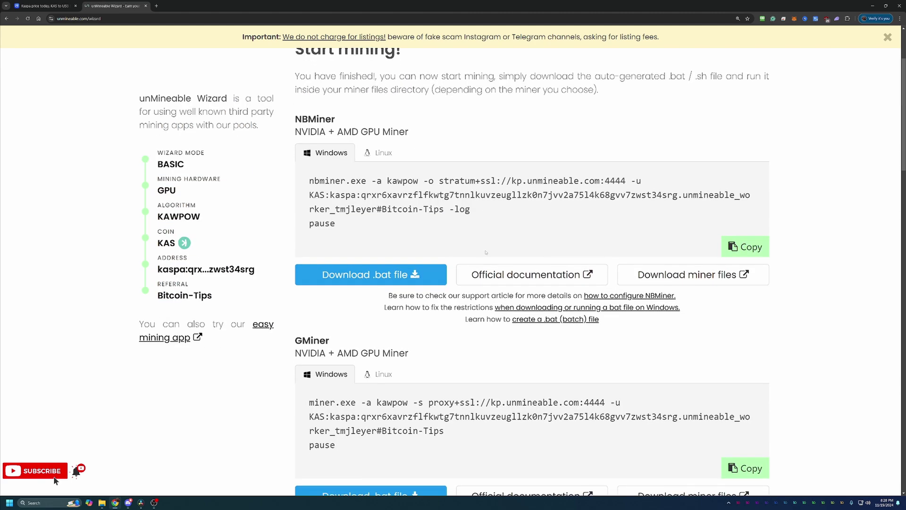
{"action": "scroll", "coordinate": [490, 249], "scroll_direction": "down", "scroll_amount": 3}
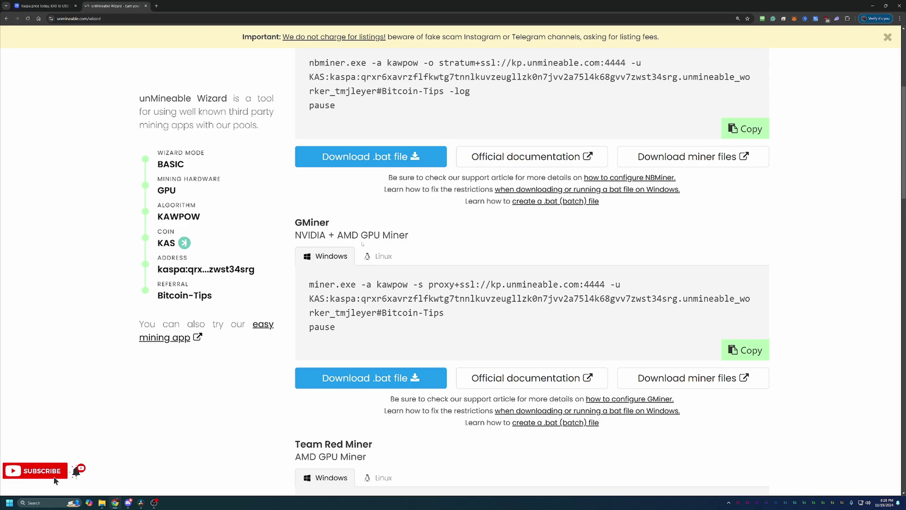
{"action": "scroll", "coordinate": [426, 324], "scroll_direction": "up", "scroll_amount": 3}
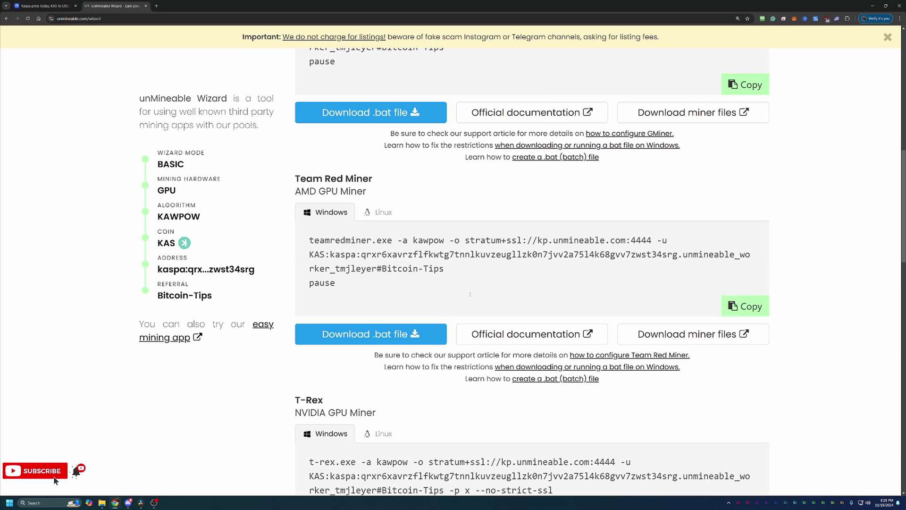
{"action": "scroll", "coordinate": [470, 296], "scroll_direction": "up", "scroll_amount": 2}
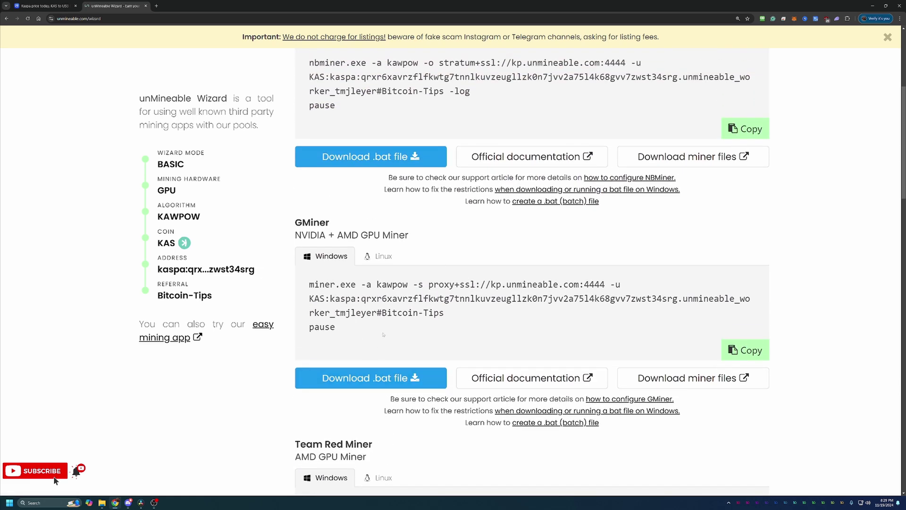
Open GMiner's GitHub releases page for 3.44, glance at the extracted GMiner folder, and return to Chrome
{"action": "left_click", "coordinate": [642, 382]}
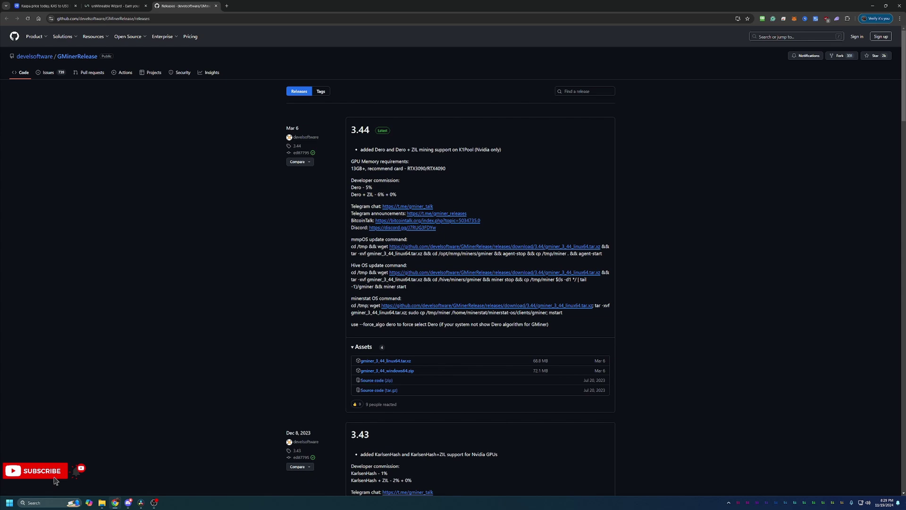
{"action": "key", "text": "alt+Tab"}
{"action": "scroll", "coordinate": [802, 344], "scroll_direction": "up", "scroll_amount": 3}
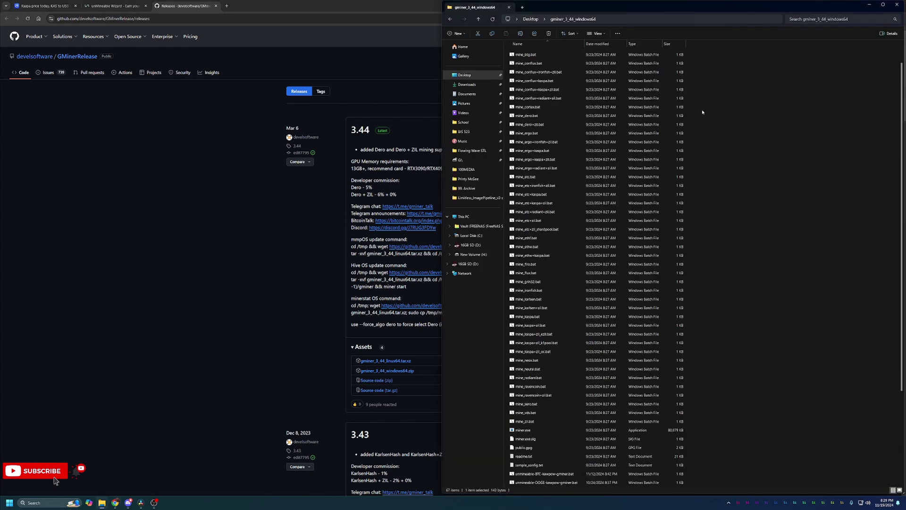
{"action": "scroll", "coordinate": [614, 106], "scroll_direction": "up", "scroll_amount": 1}
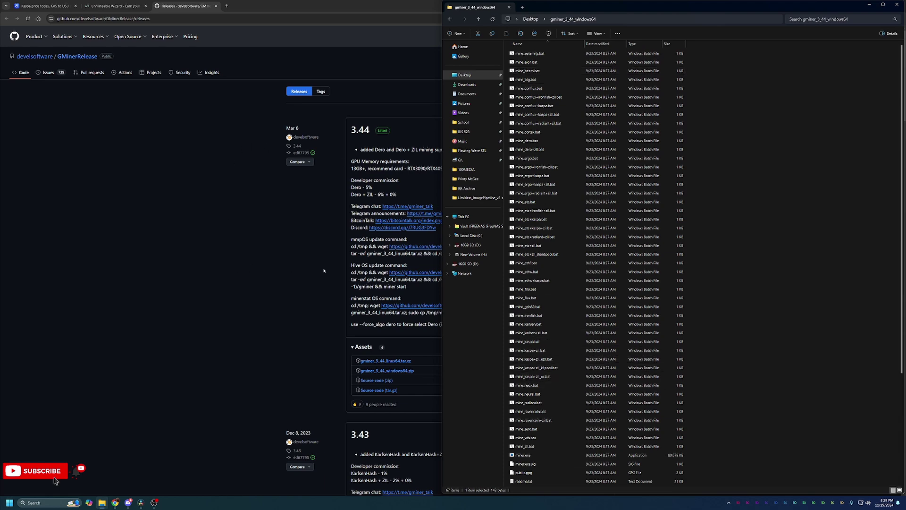
{"action": "left_click", "coordinate": [179, 243]}
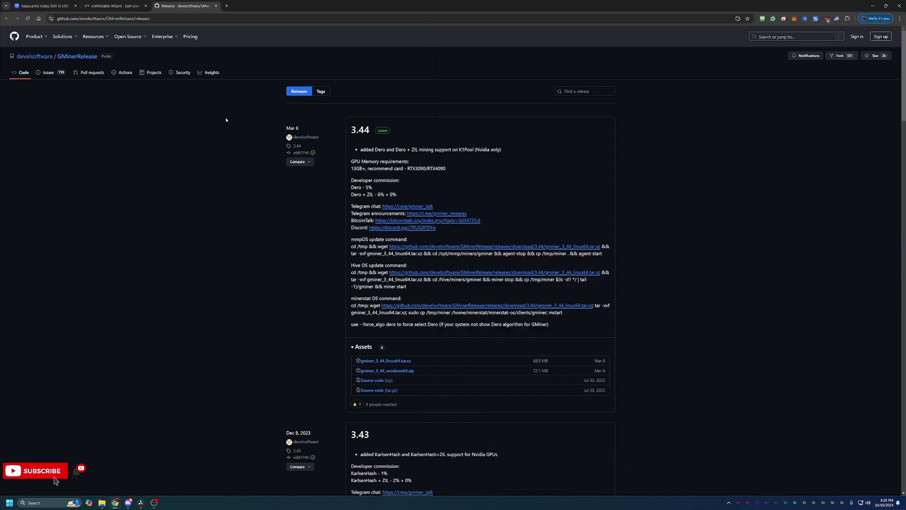
Download unmineable-KAS-kawpow-gminer.bat from the wizard, keeping it despite the unverified-file warning
{"action": "left_click", "coordinate": [113, 6]}
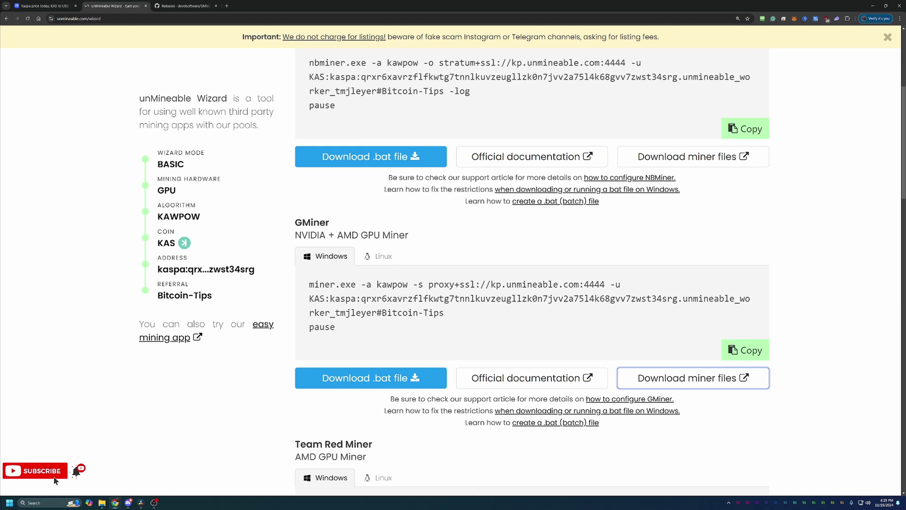
{"action": "left_click", "coordinate": [401, 377]}
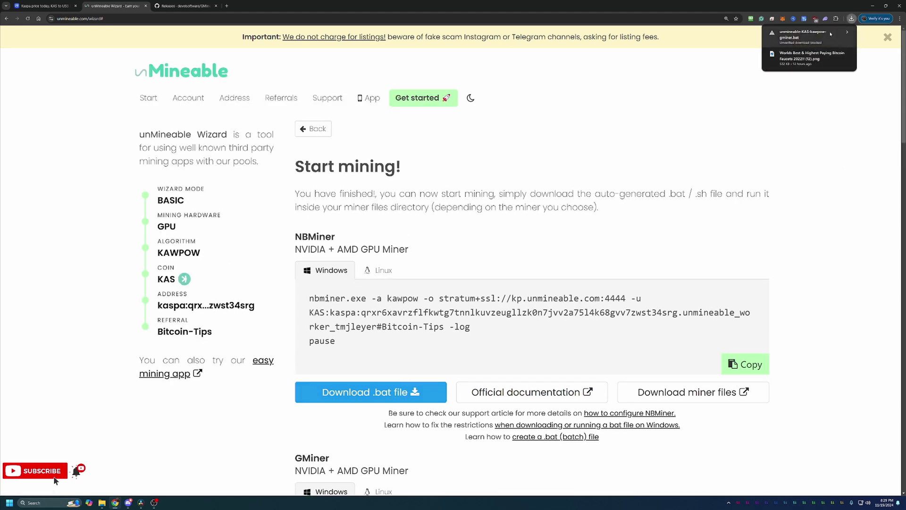
{"action": "left_click", "coordinate": [814, 40]}
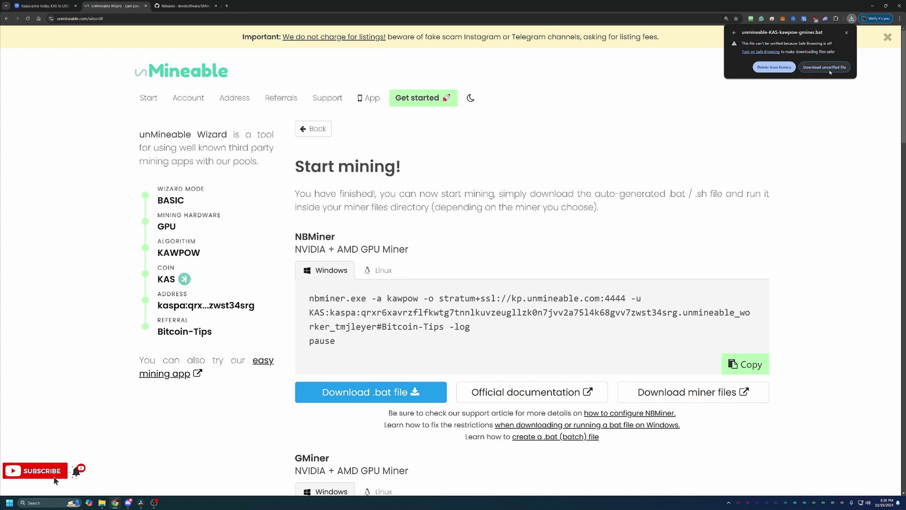
{"action": "left_click", "coordinate": [830, 71]}
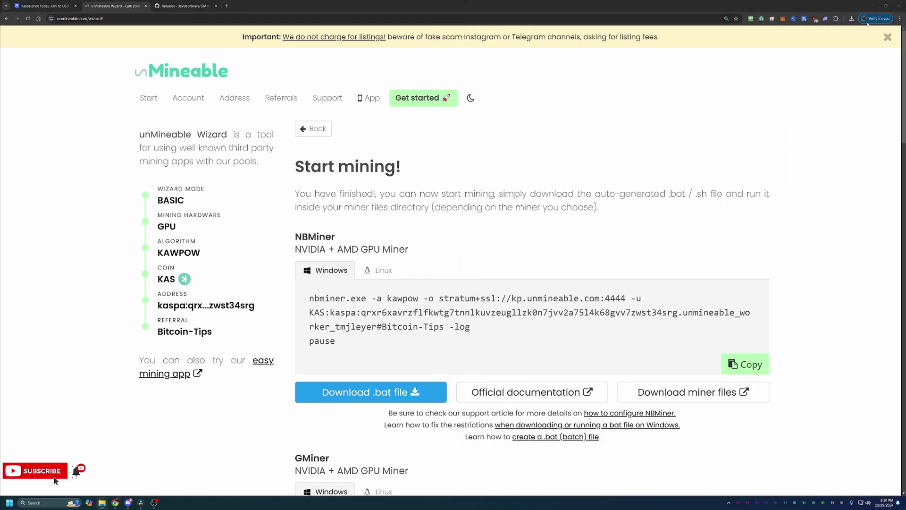
Show the downloaded .bat in the gminer_3_44_windows64 folder, run it, and expand SmartScreen's More info
{"action": "left_click", "coordinate": [851, 18]}
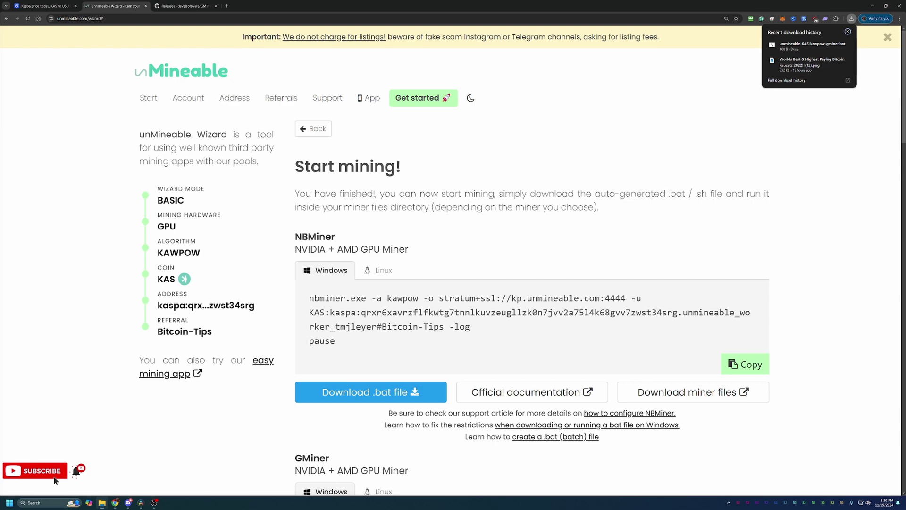
{"action": "left_click", "coordinate": [847, 45]}
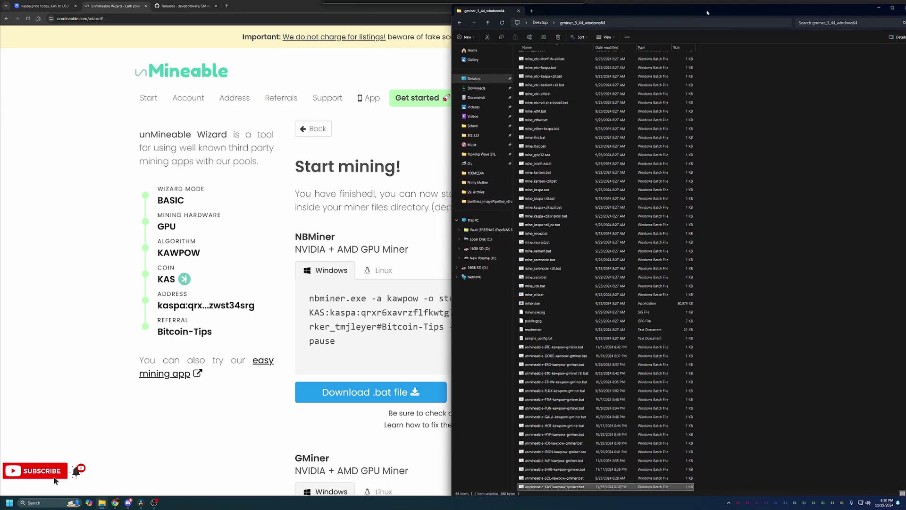
{"action": "left_click_drag", "start_coordinate": [707, 12], "coordinate": [694, 10]}
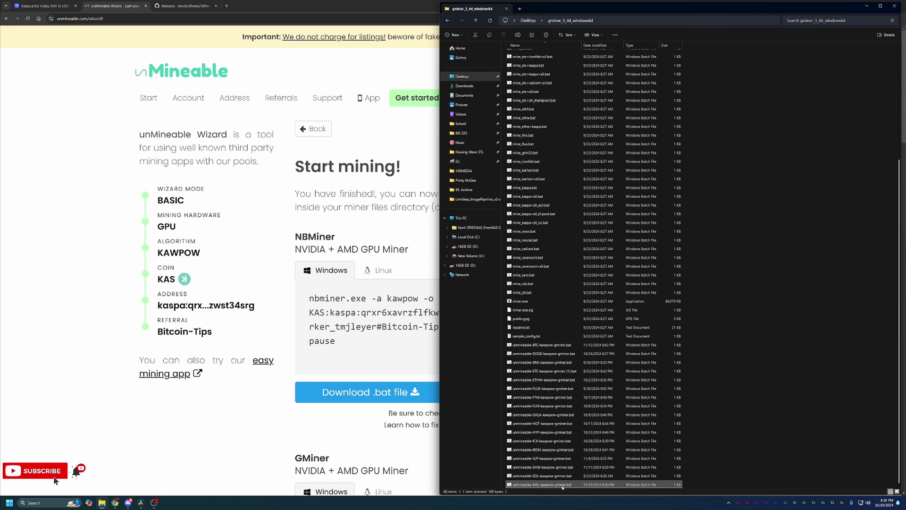
{"action": "double_click", "coordinate": [561, 485]}
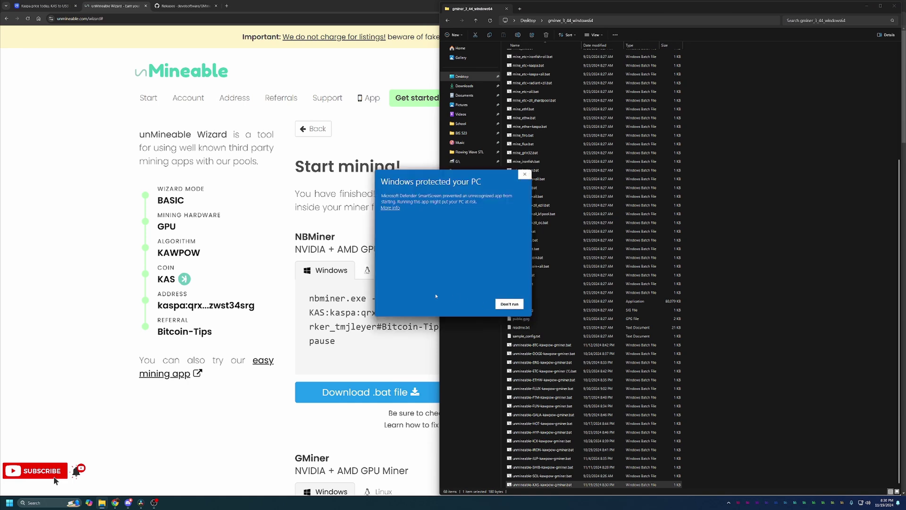
{"action": "left_click", "coordinate": [391, 208]}
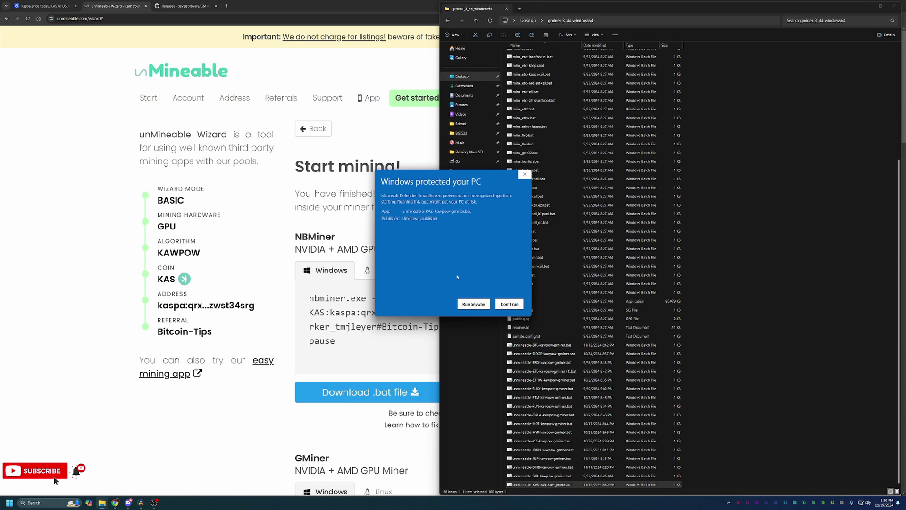
Run the GMiner batch file despite the warning, minimize Explorer, and move the console top-right
{"action": "left_click", "coordinate": [463, 304]}
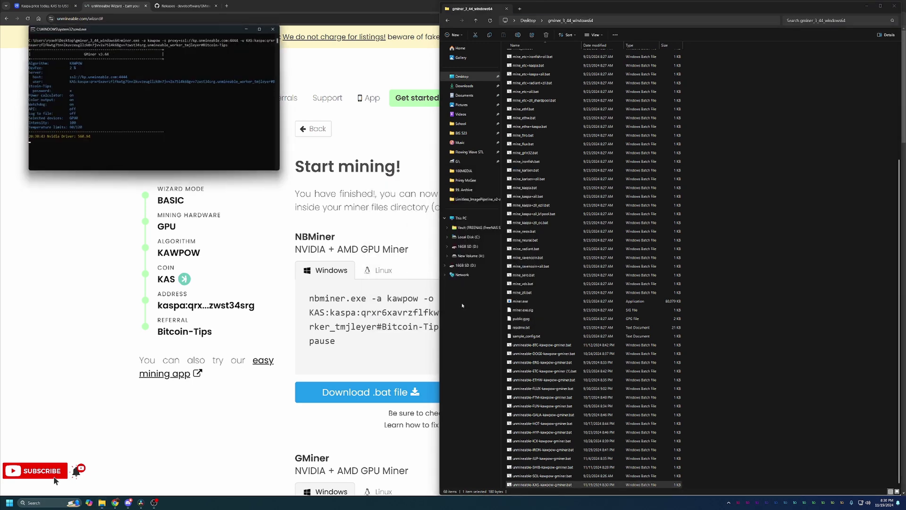
{"action": "left_click", "coordinate": [866, 5]}
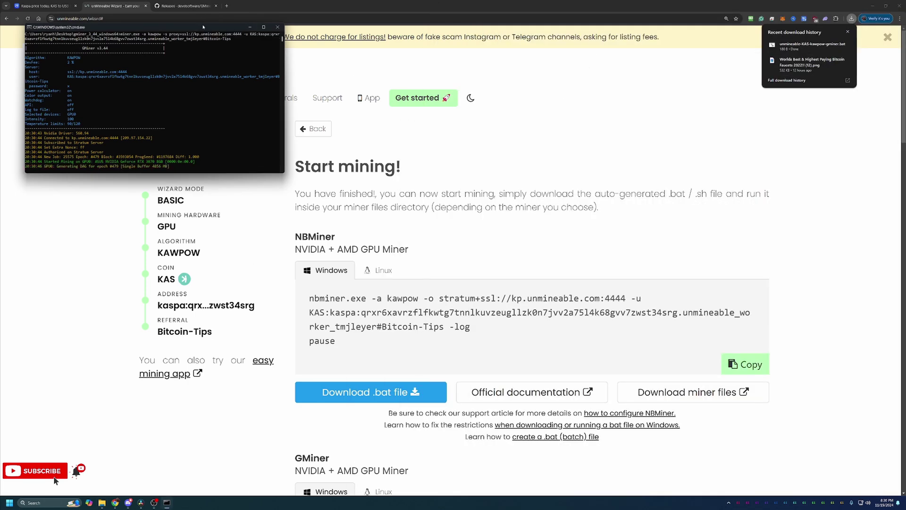
{"action": "left_click_drag", "start_coordinate": [203, 27], "coordinate": [731, 27]}
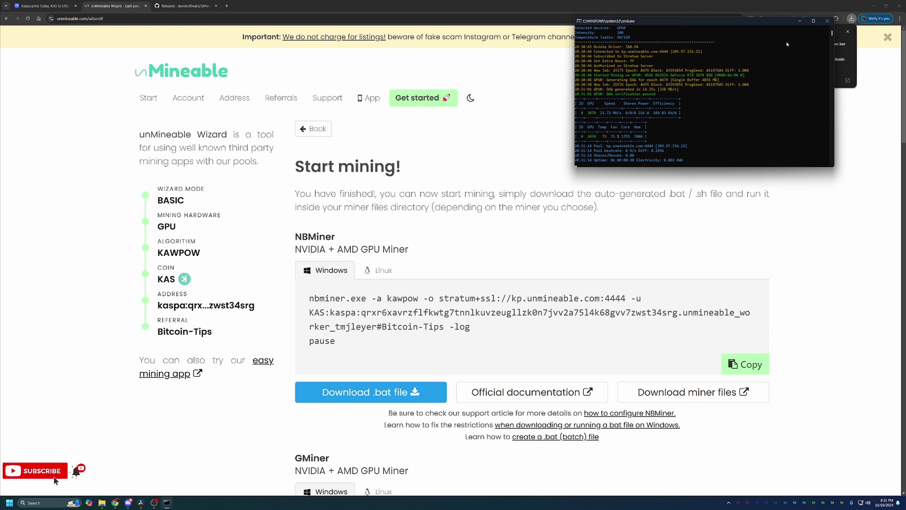
Close the GMiner console window to stop mining KAS
{"action": "left_click_drag", "start_coordinate": [786, 24], "coordinate": [784, 30]}
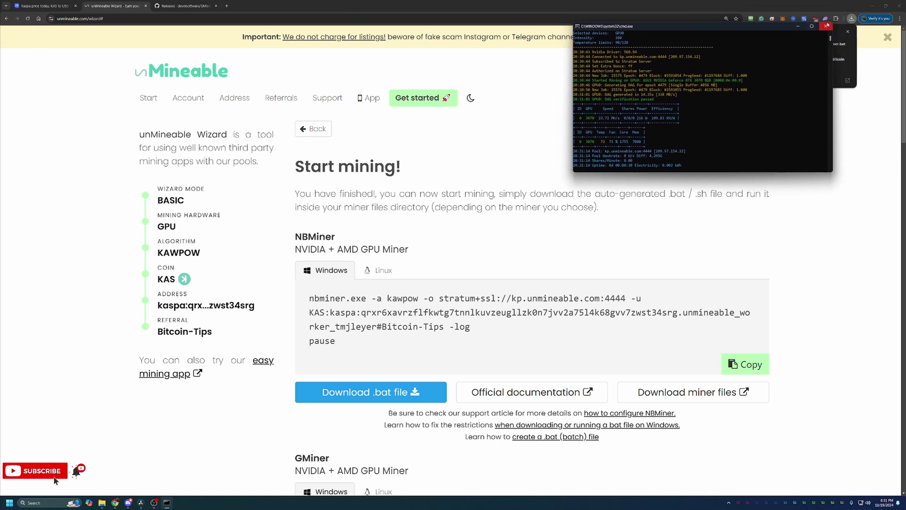
{"action": "left_click", "coordinate": [827, 26]}
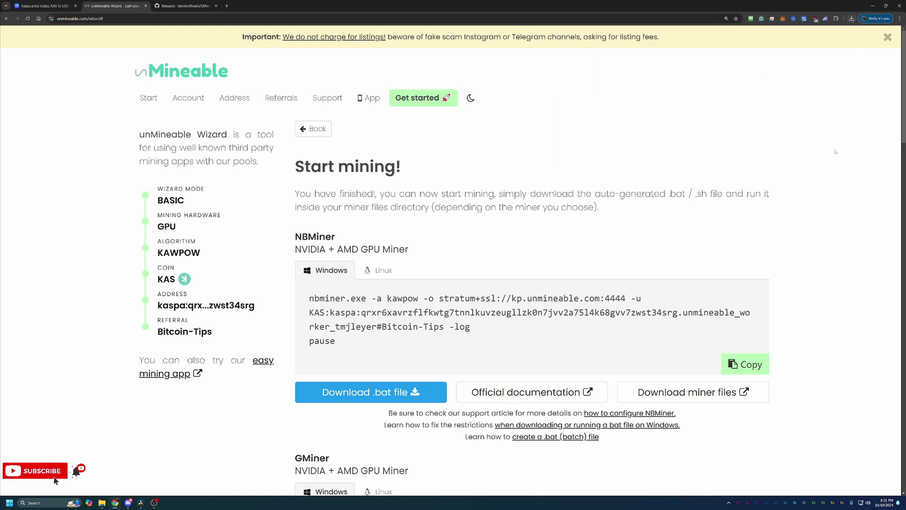